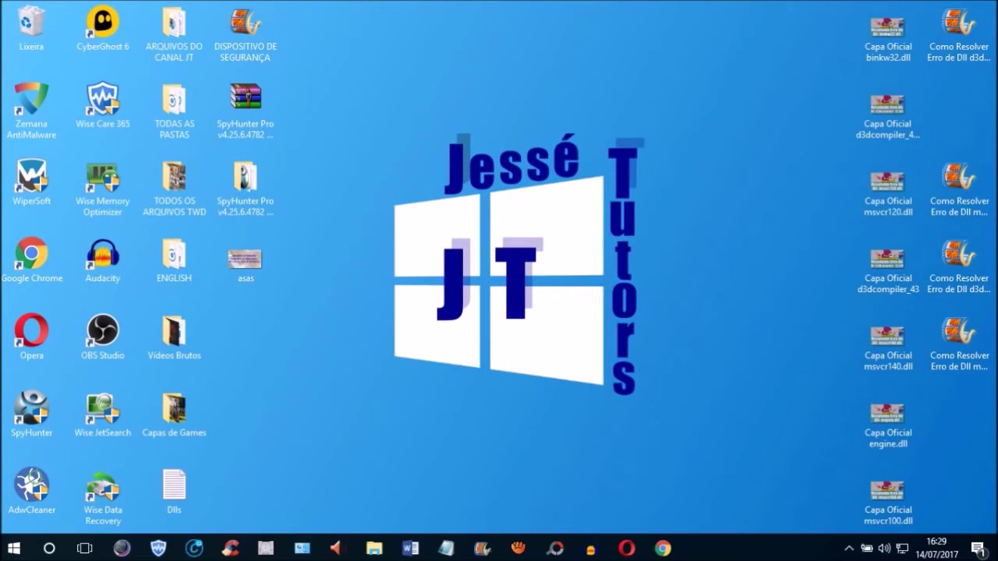
- Open the WinRAR folder inside Arquivos de Programas on Disco Local (C:) in File Explorer
left_click(364, 550)
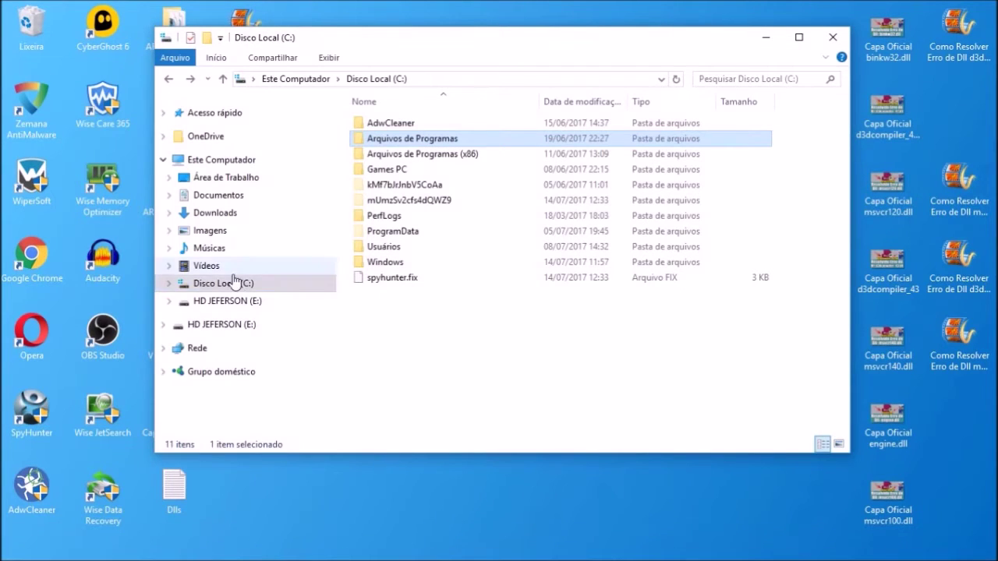
double_click(414, 142)
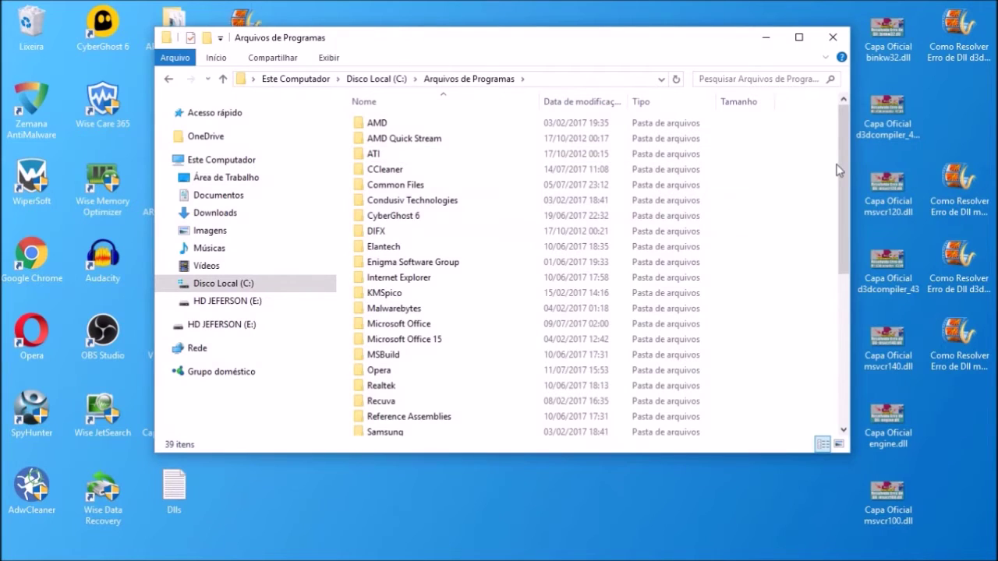
left_click_drag(847, 172, 842, 361)
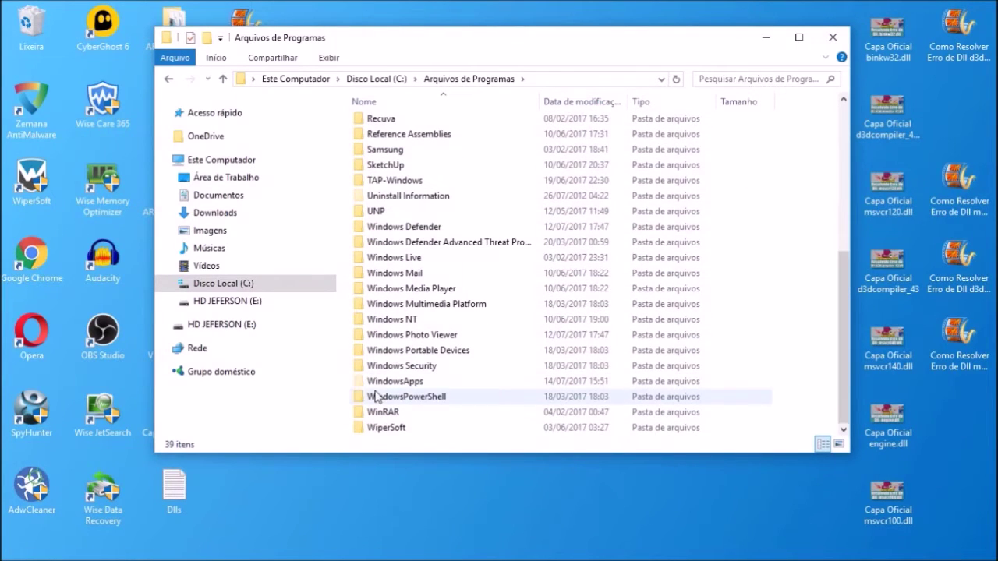
left_click(388, 413)
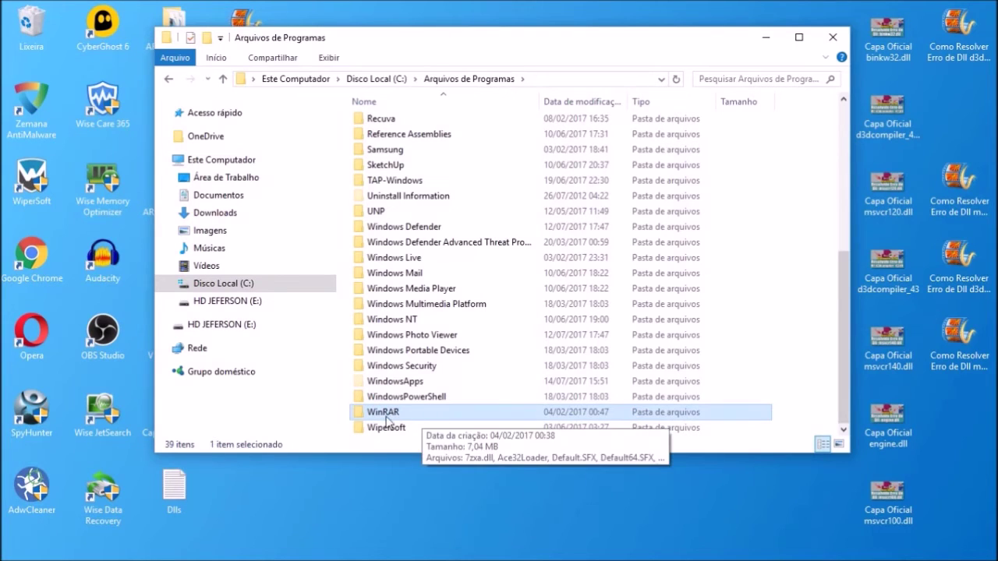
double_click(388, 413)
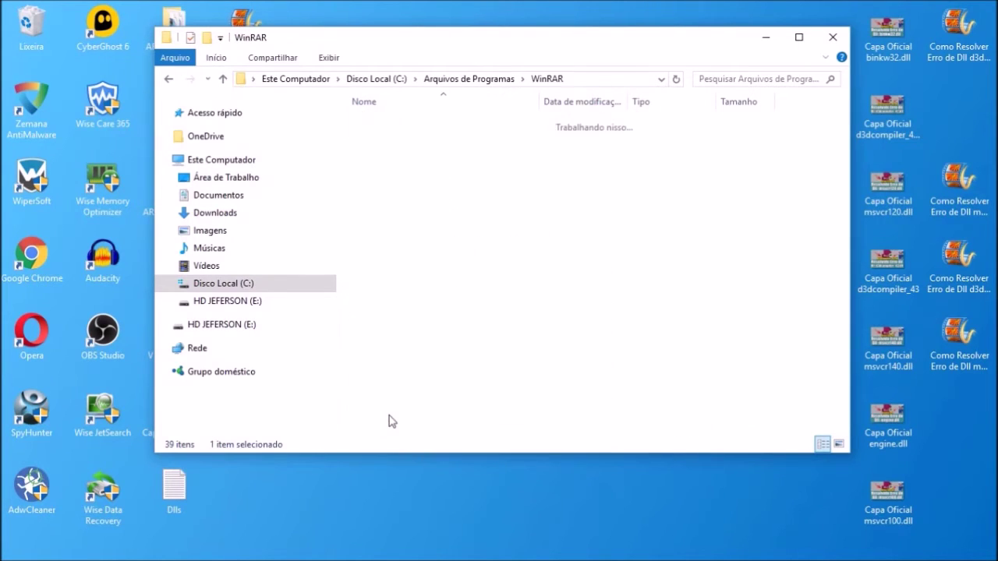
- Launch the WinRAR application from its program folder, then close the folder window and the licence purchase notice
left_click_drag(841, 193, 841, 313)
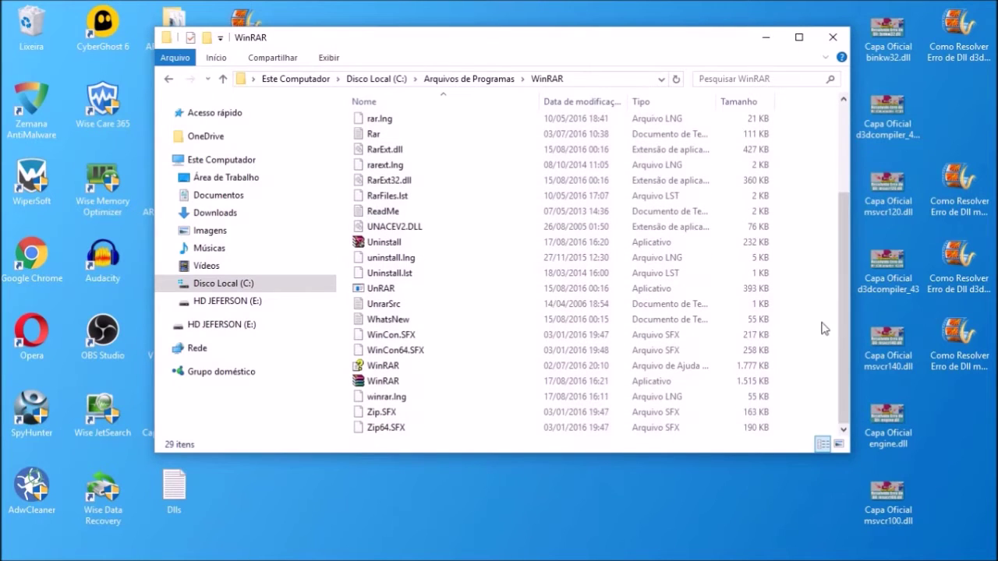
left_click(565, 385)
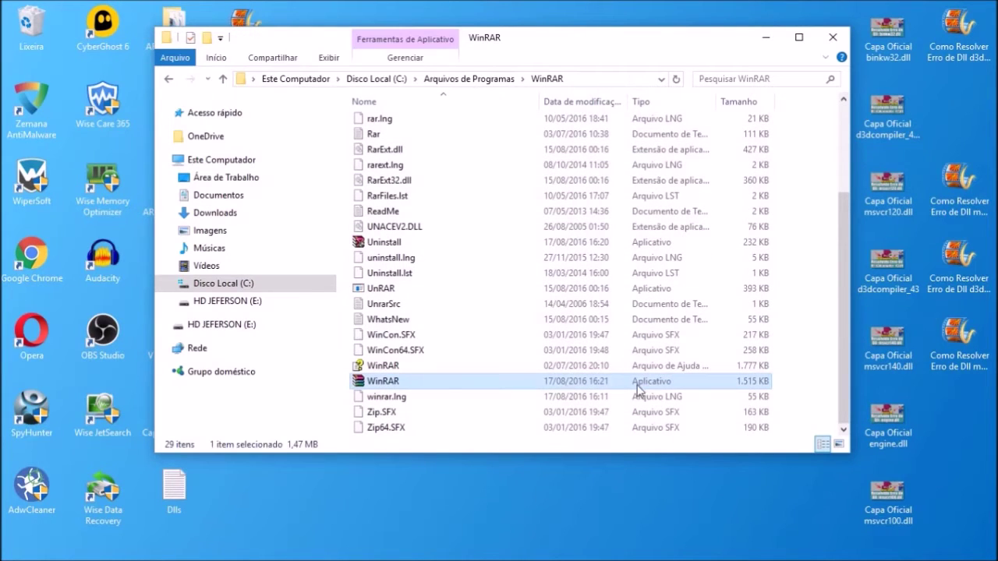
mouse_move(389, 387)
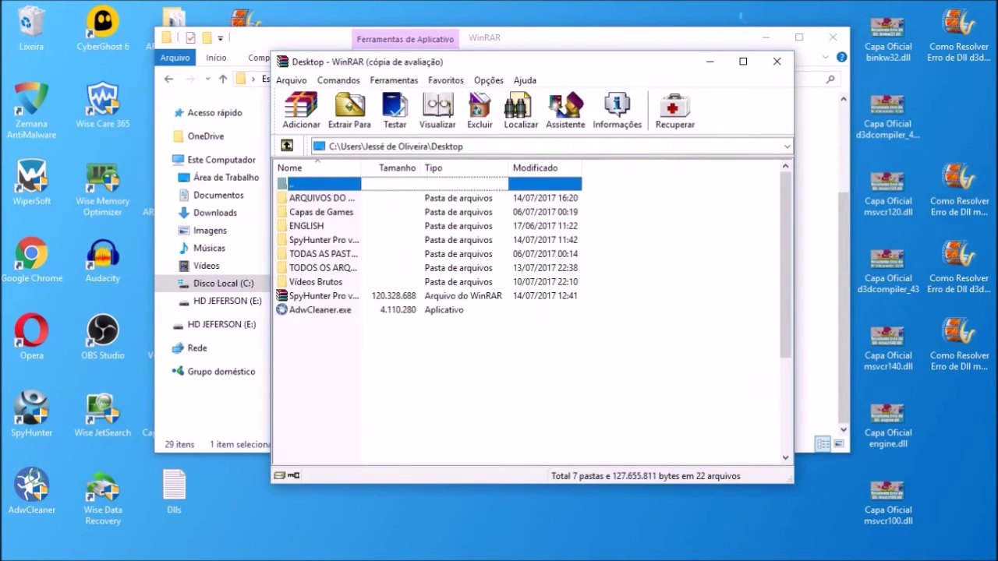
left_click(745, 33)
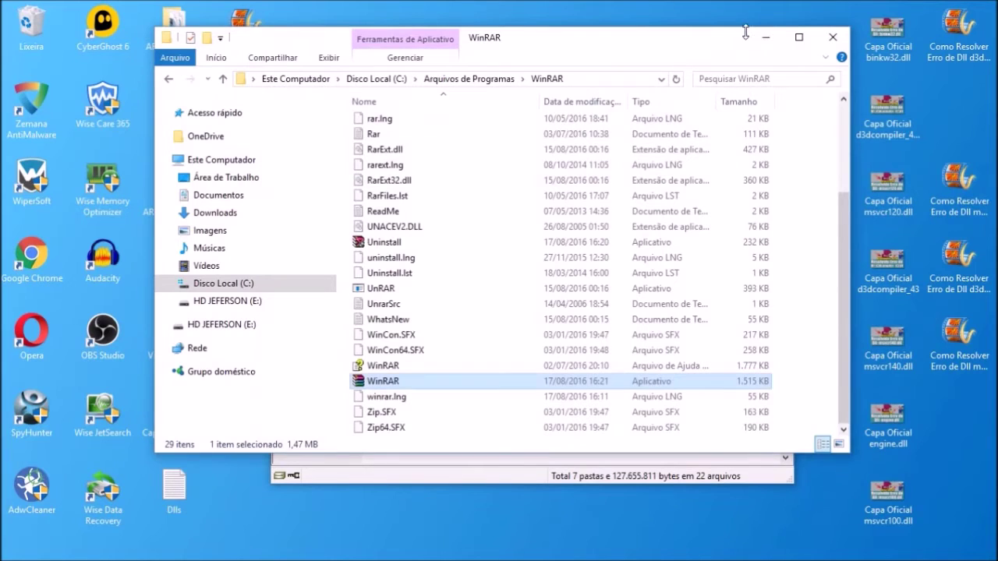
left_click(830, 36)
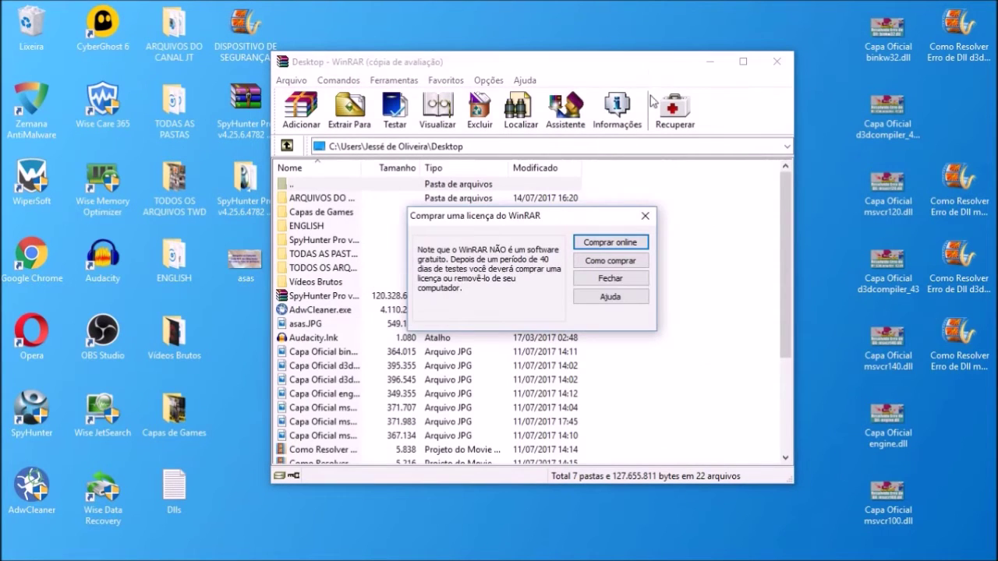
left_click(644, 216)
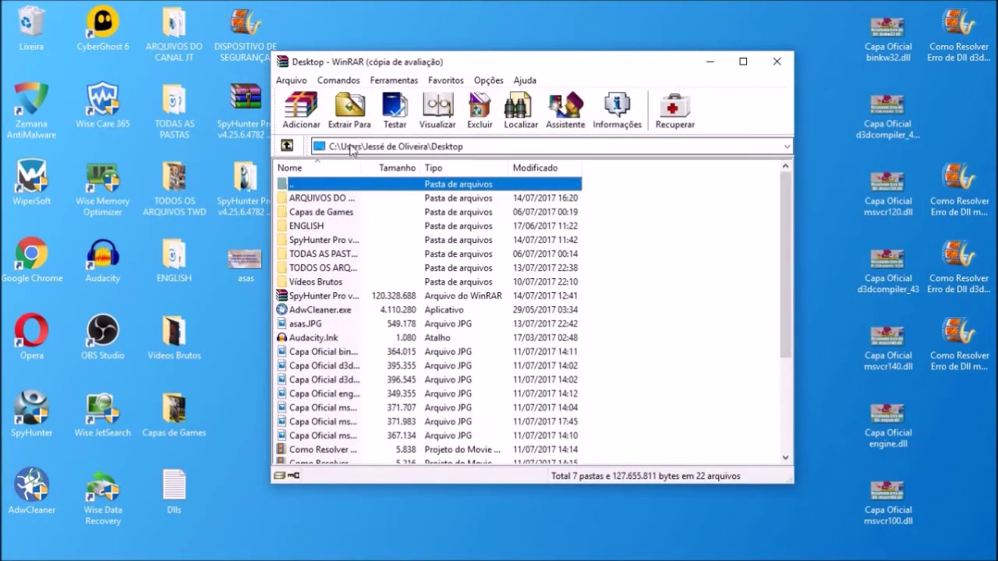
- Widen the Nome column and select the SpyHunter Pro v4.25.6.4782 folder in the Desktop file list
left_click(409, 147)
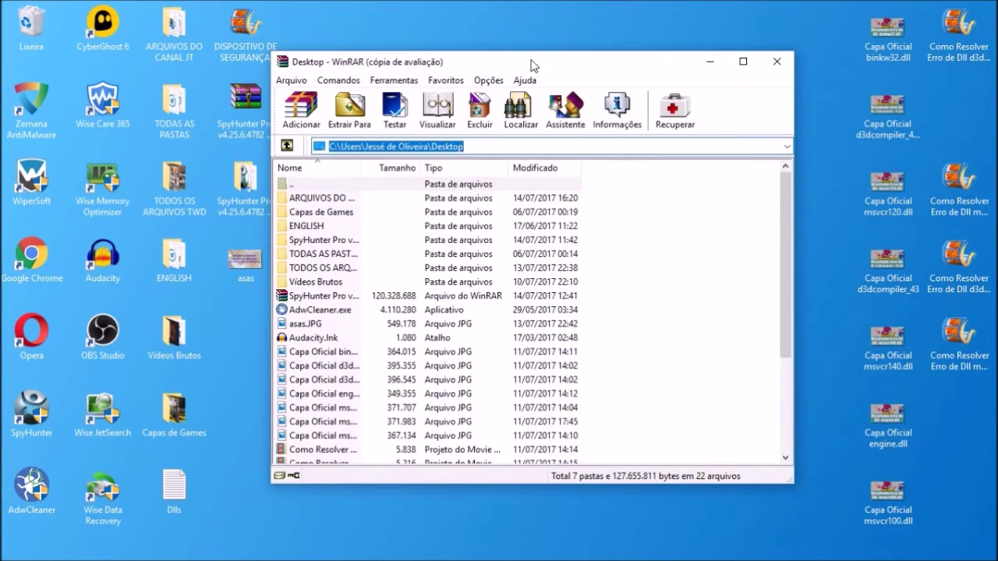
left_click_drag(533, 67, 607, 56)
left_click(245, 184)
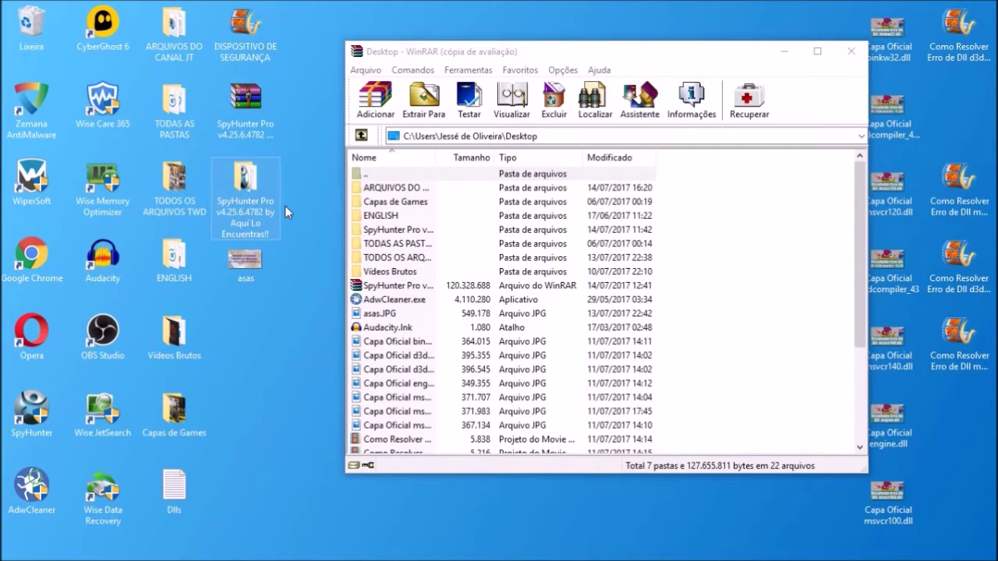
left_click(306, 208)
left_click(368, 234)
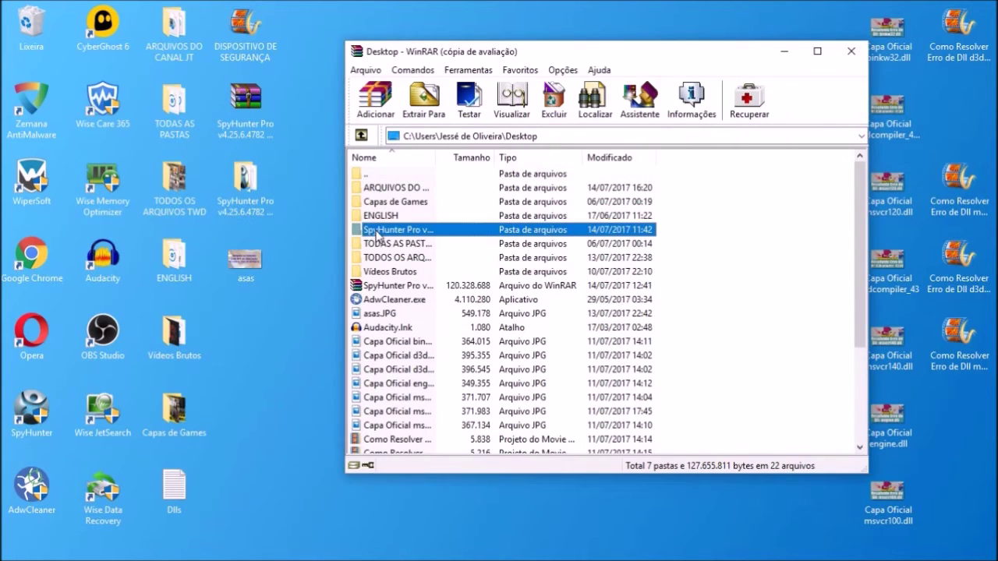
left_click_drag(435, 157, 508, 153)
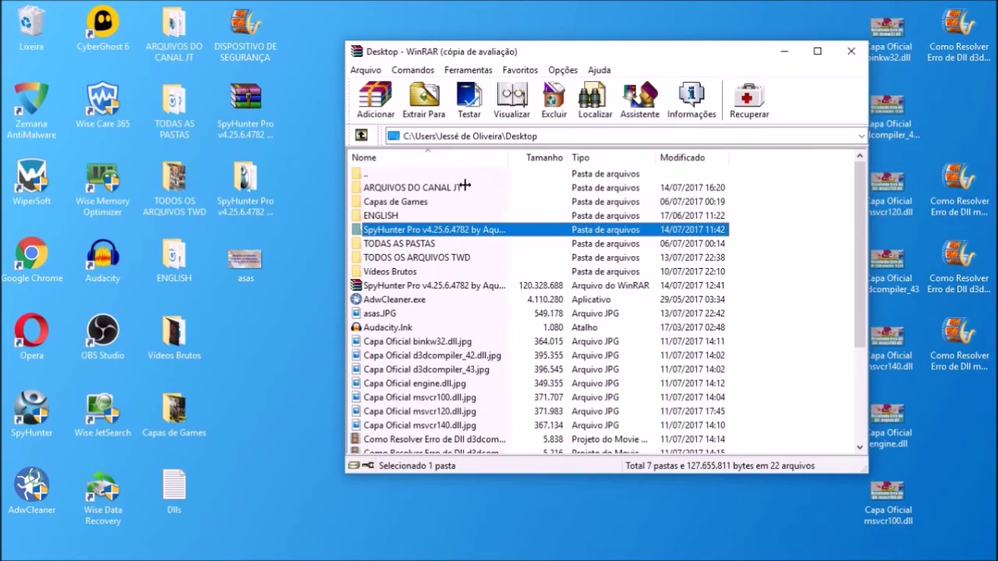
left_click(437, 229)
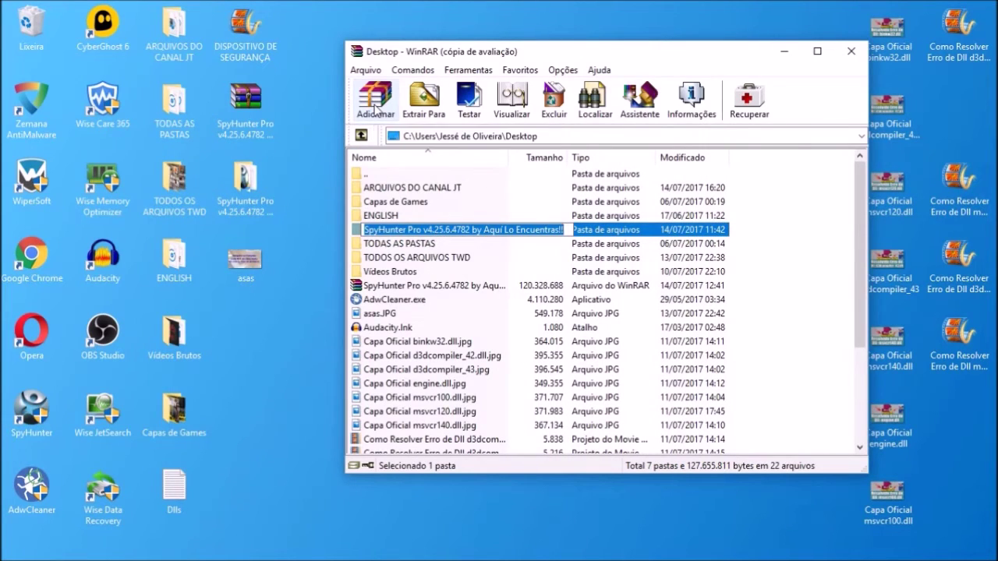
- Compress the selected folder into a RAR archive named SpyHunter Pro v4.25.6.4782 by Aquí Lo Encuentras!!.rar, keeping the Normal compression method
left_click(375, 102)
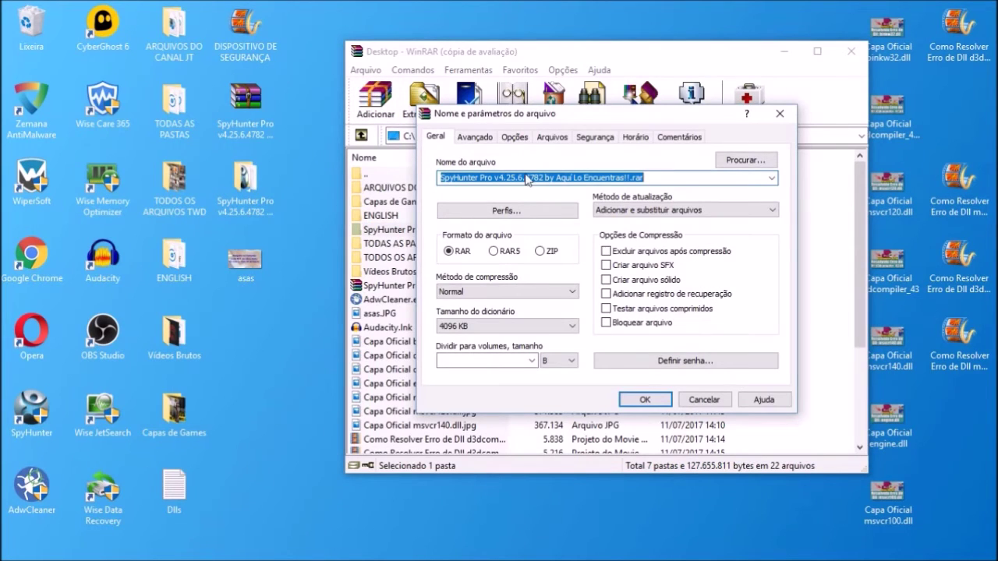
left_click(548, 179)
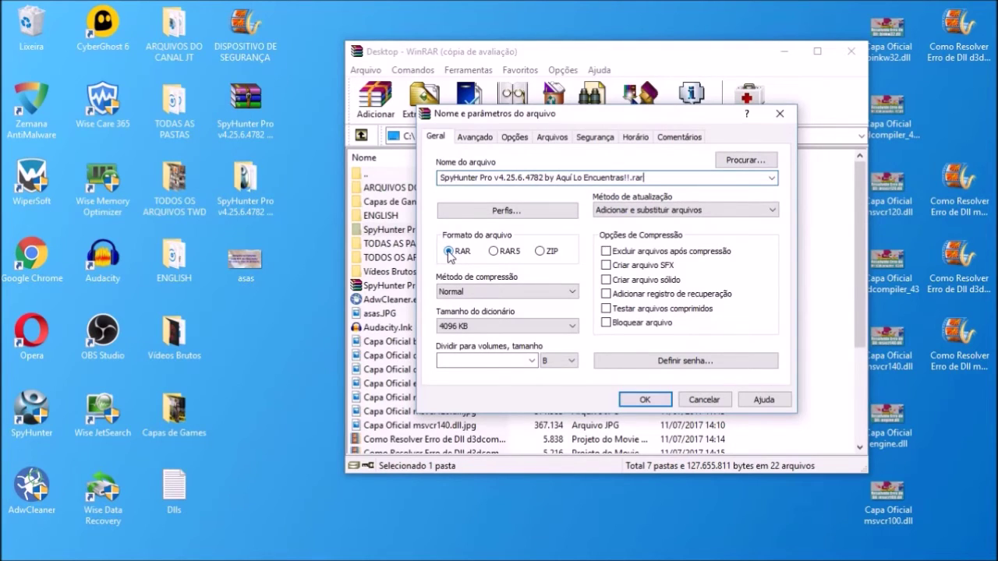
left_click(643, 399)
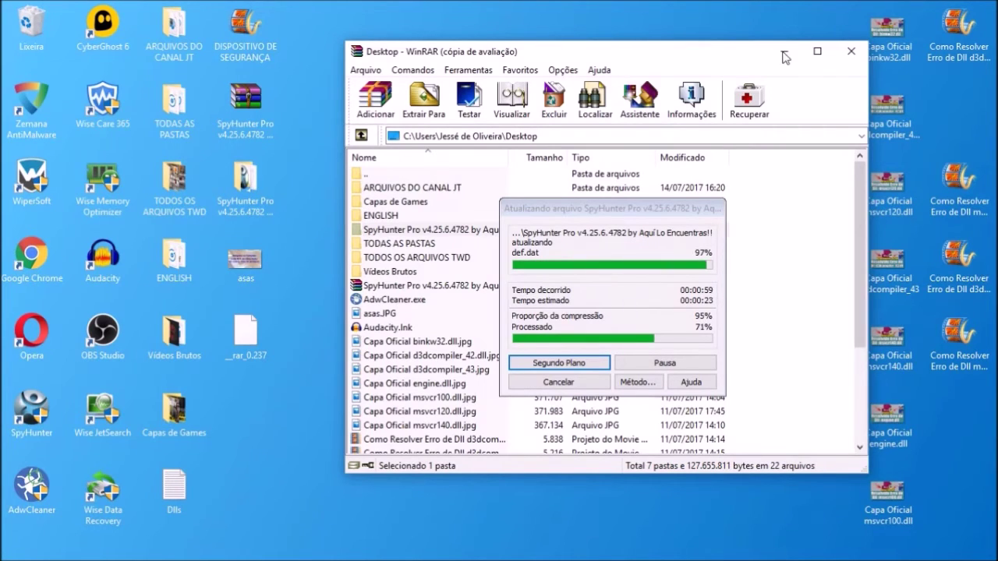
- Select the new SpyHunter Pro RAR archive in the file list and minimize the WinRAR window
left_click(262, 345)
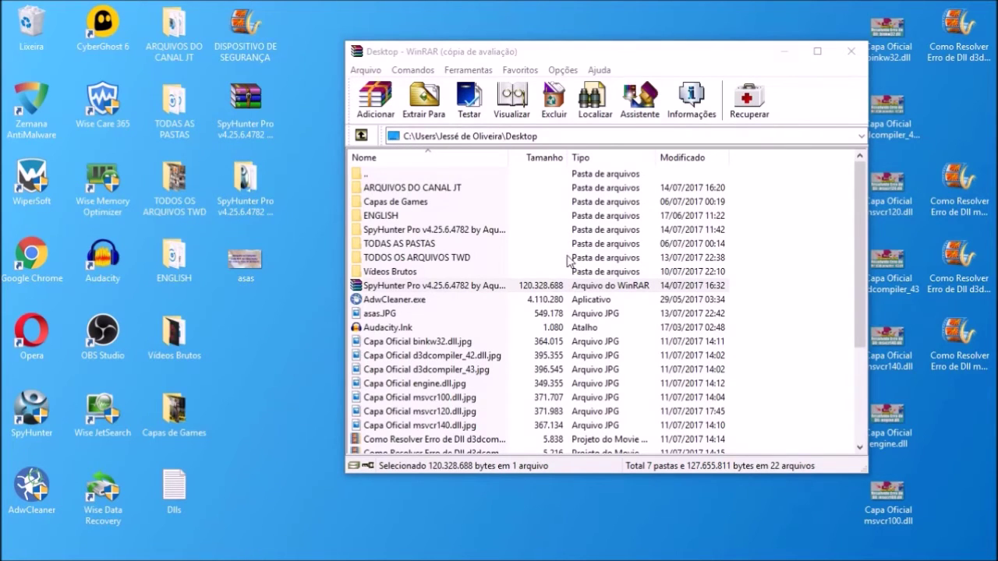
left_click(523, 290)
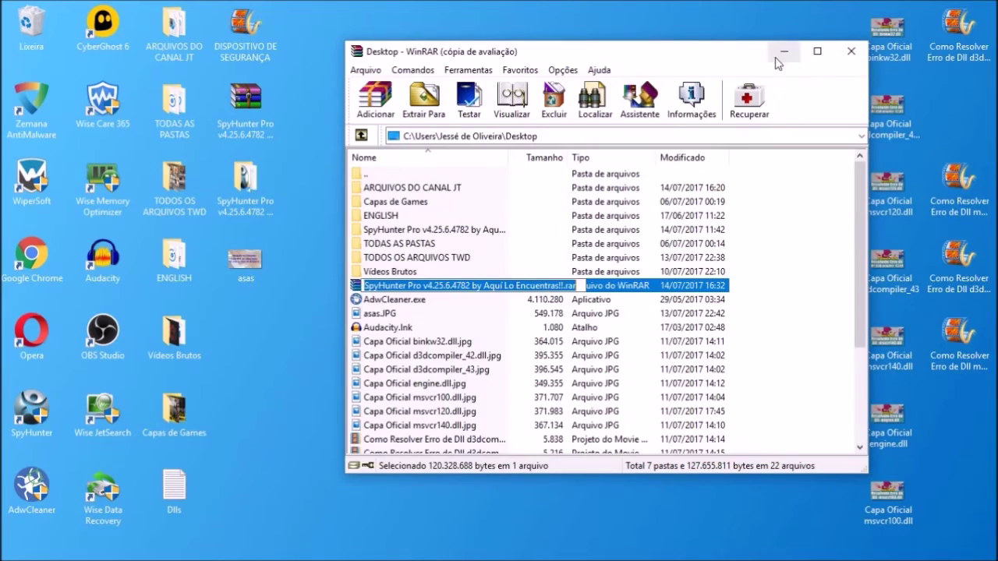
left_click(781, 50)
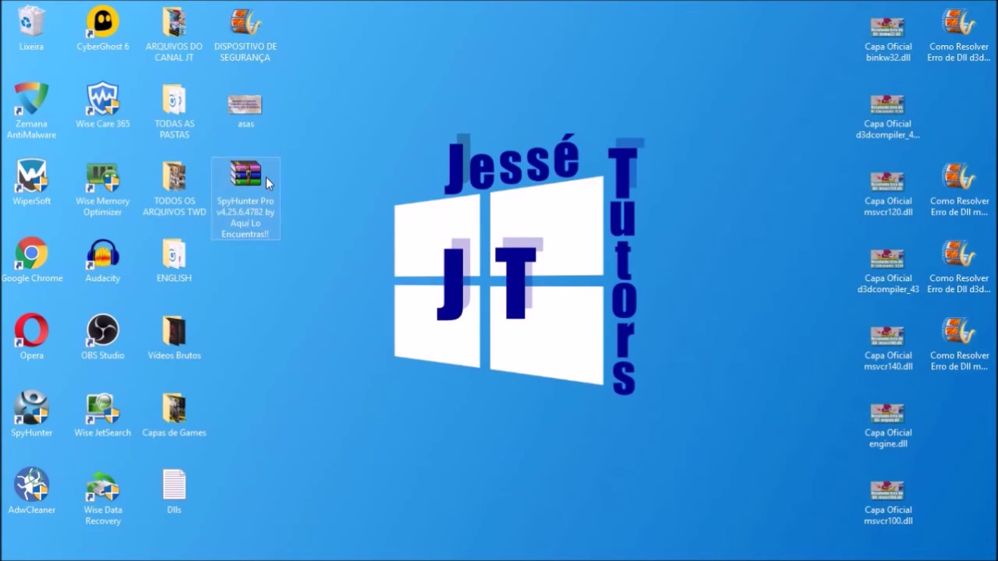
- Move the SpyHunter Pro archive to a free spot beside the desktop icons and open it, dismissing the licence window
left_click_drag(256, 180, 319, 183)
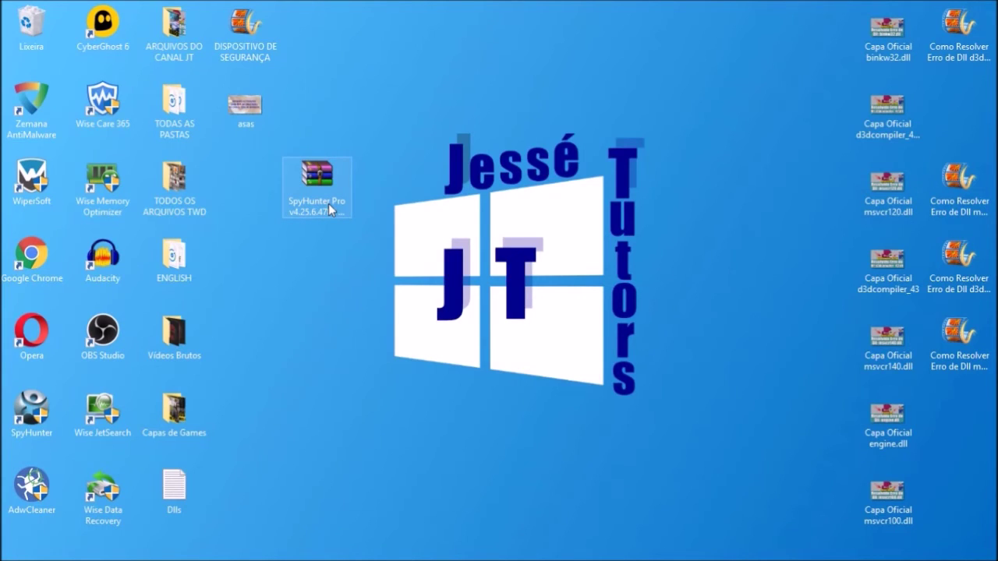
double_click(329, 203)
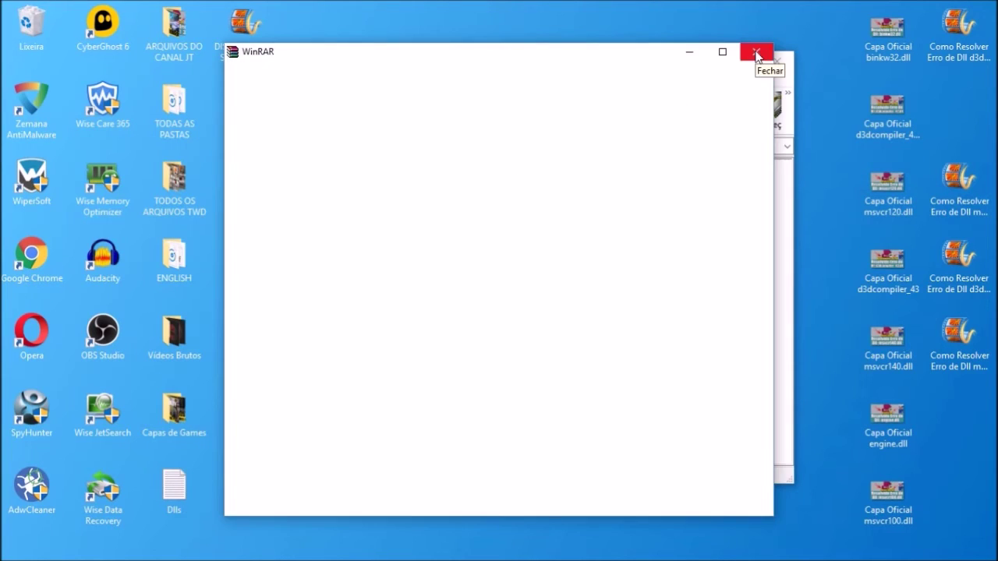
left_click(756, 53)
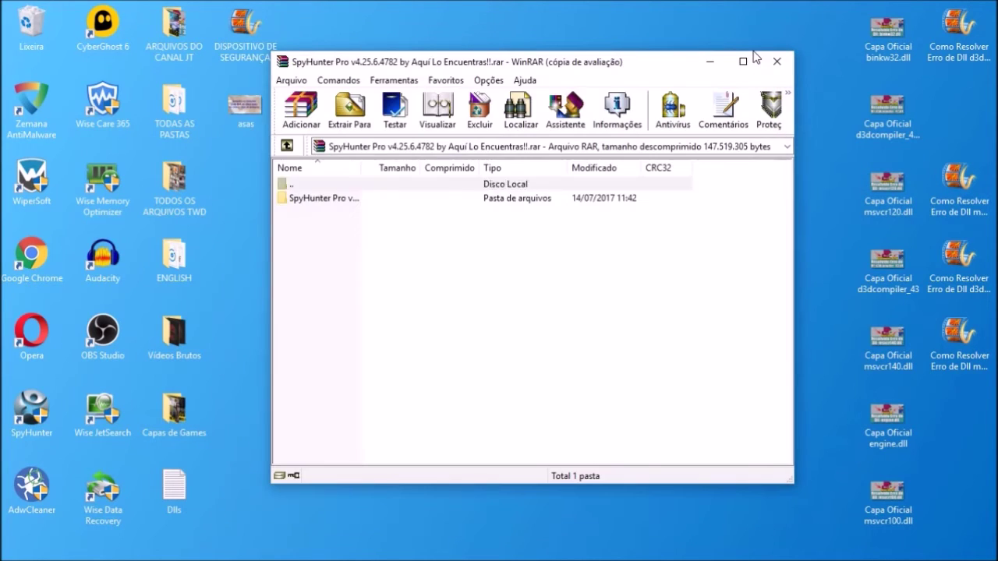
- Extract the SpyHunter Pro folder from the archive with Área de Trabalho as the destination
left_click(327, 200)
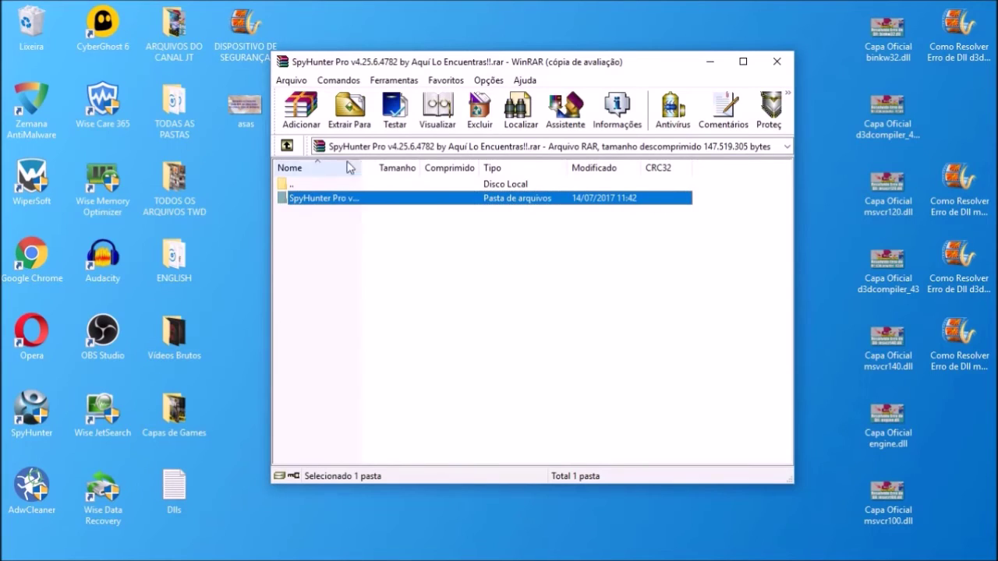
left_click(352, 121)
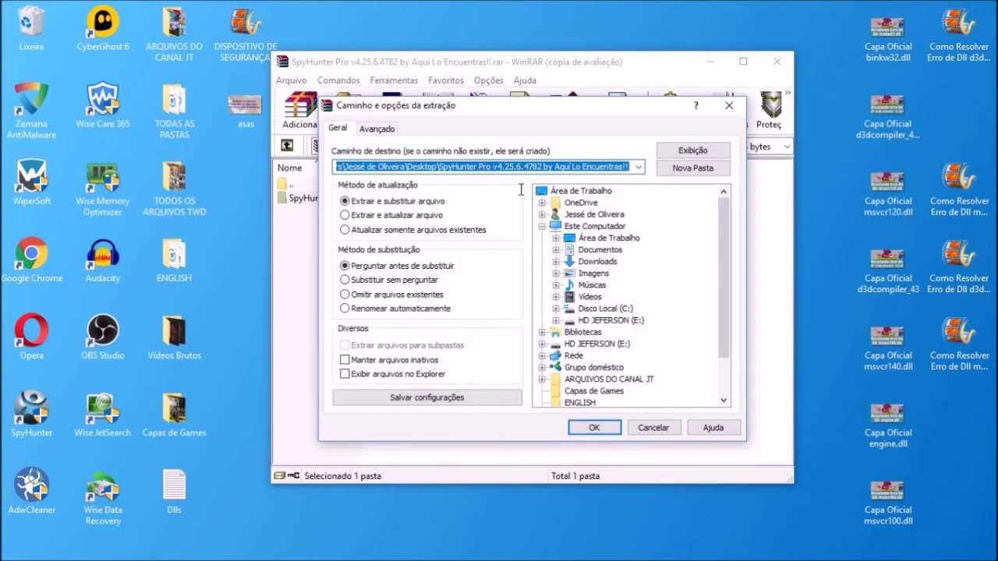
left_click(577, 191)
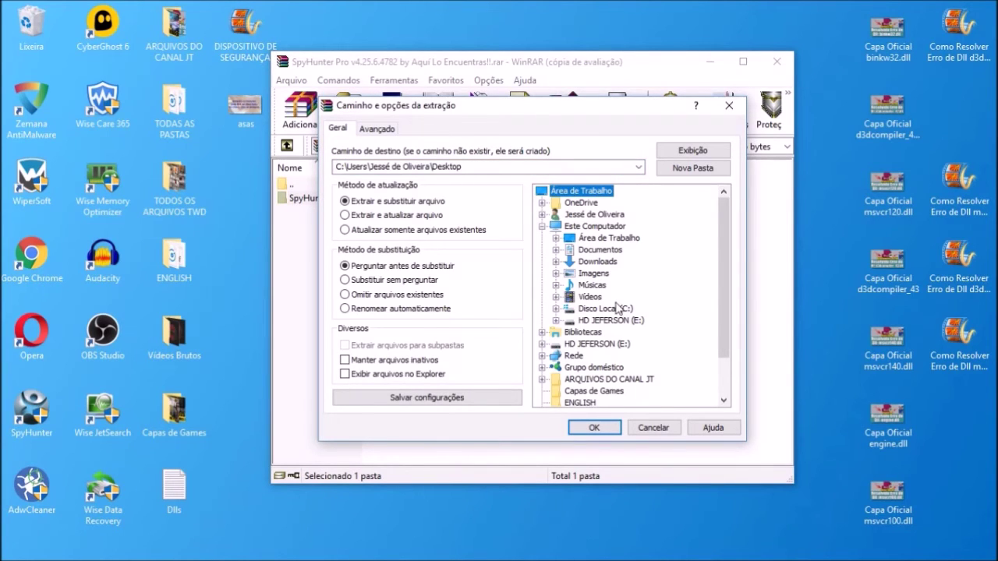
left_click(597, 428)
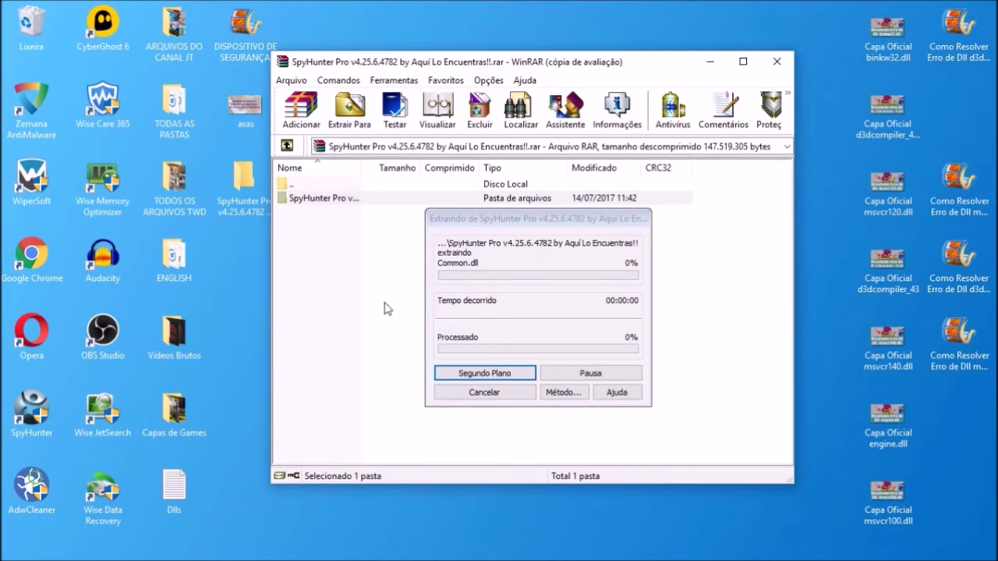
- Close the archive window and rearrange the desktop icons so the extracted folder sits directly below the SpyHunter Pro archive
left_click(244, 177)
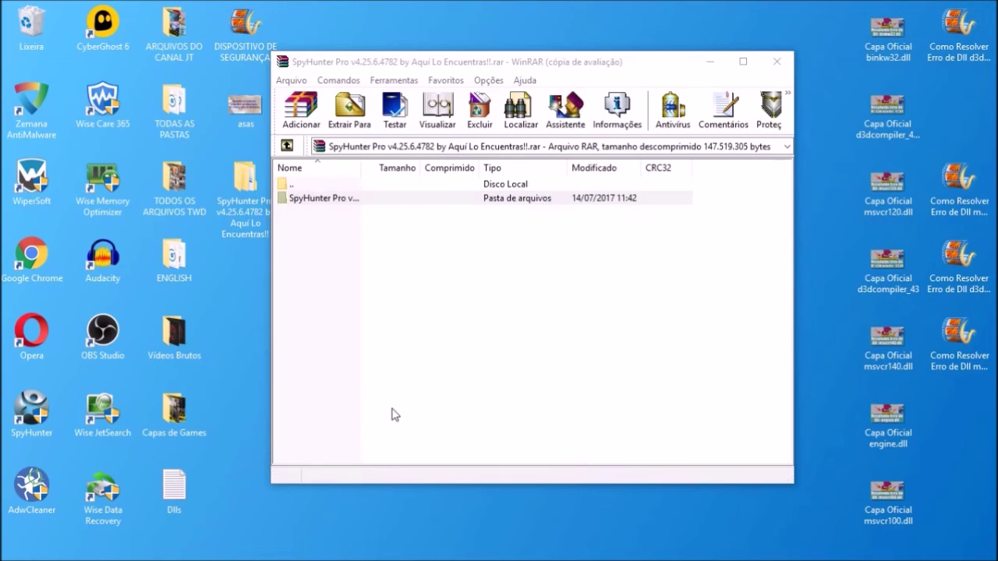
left_click(780, 62)
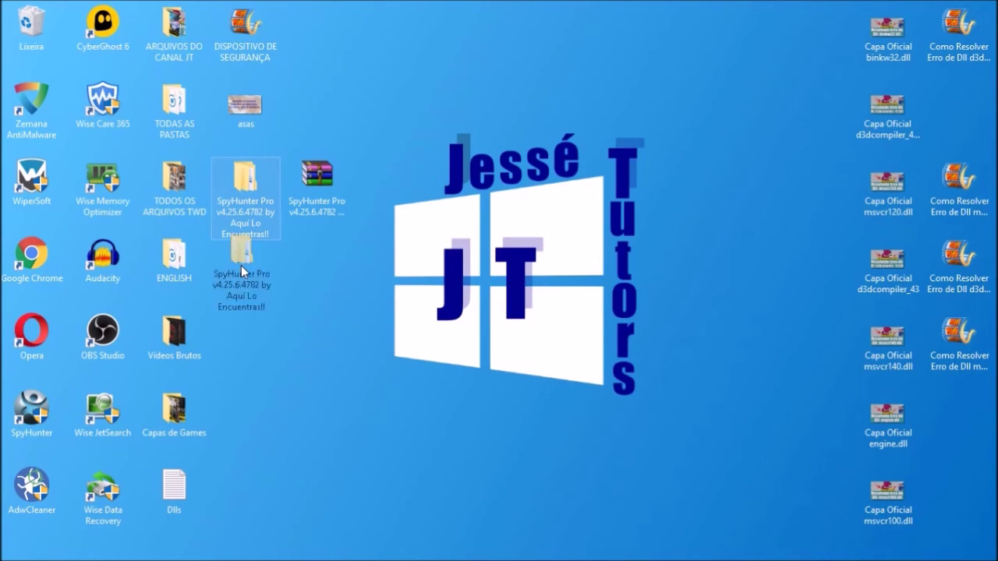
left_click_drag(240, 265, 243, 264)
left_click_drag(315, 192, 251, 193)
left_click(344, 259)
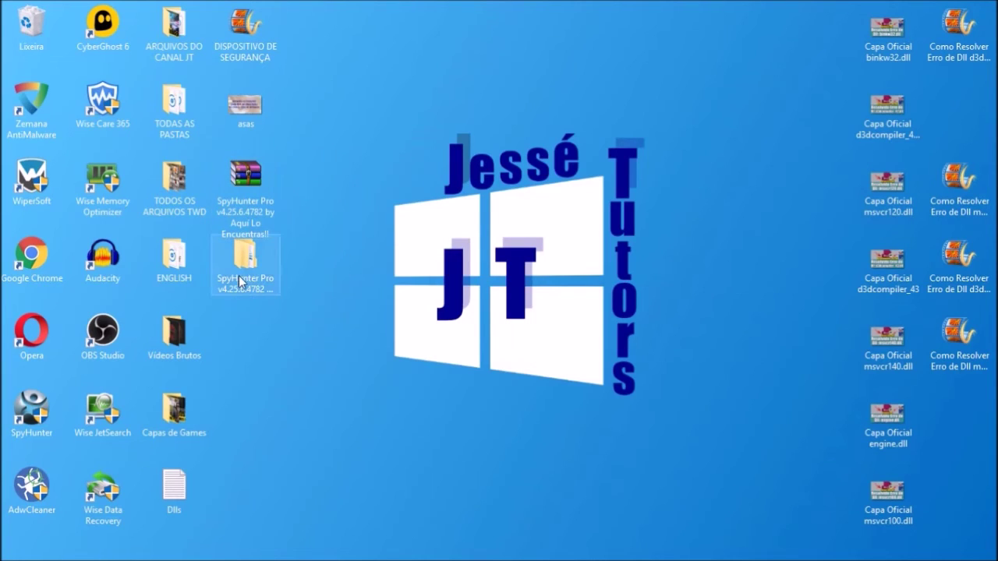